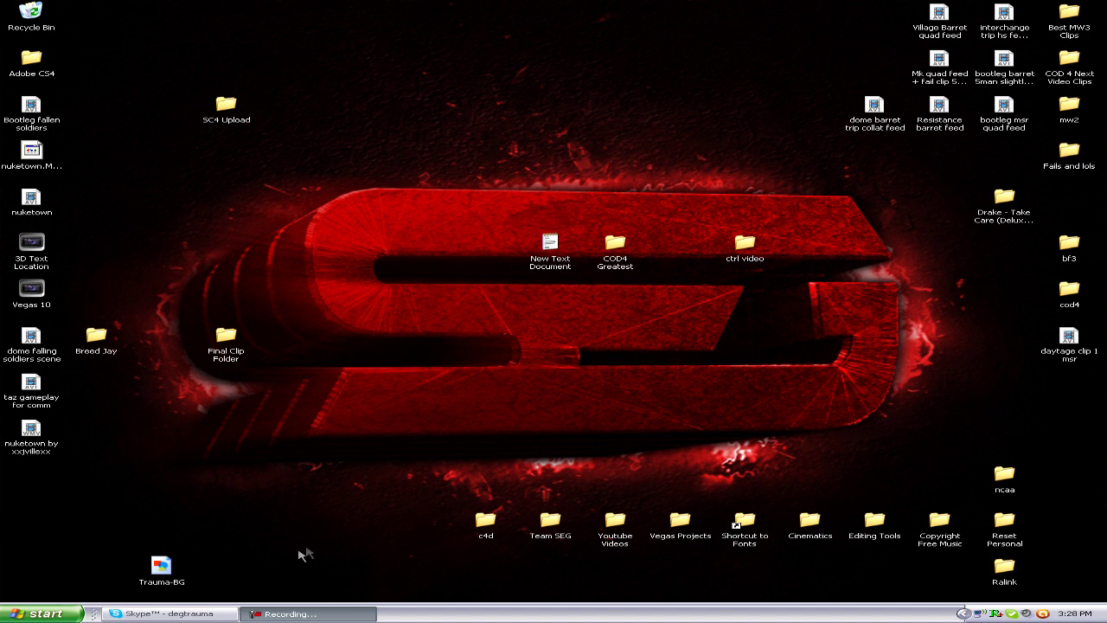
Select the Vegas 10 desktop shortcut and bring up its context menu, then dismiss it
{"action": "left_click", "coordinate": [289, 563]}
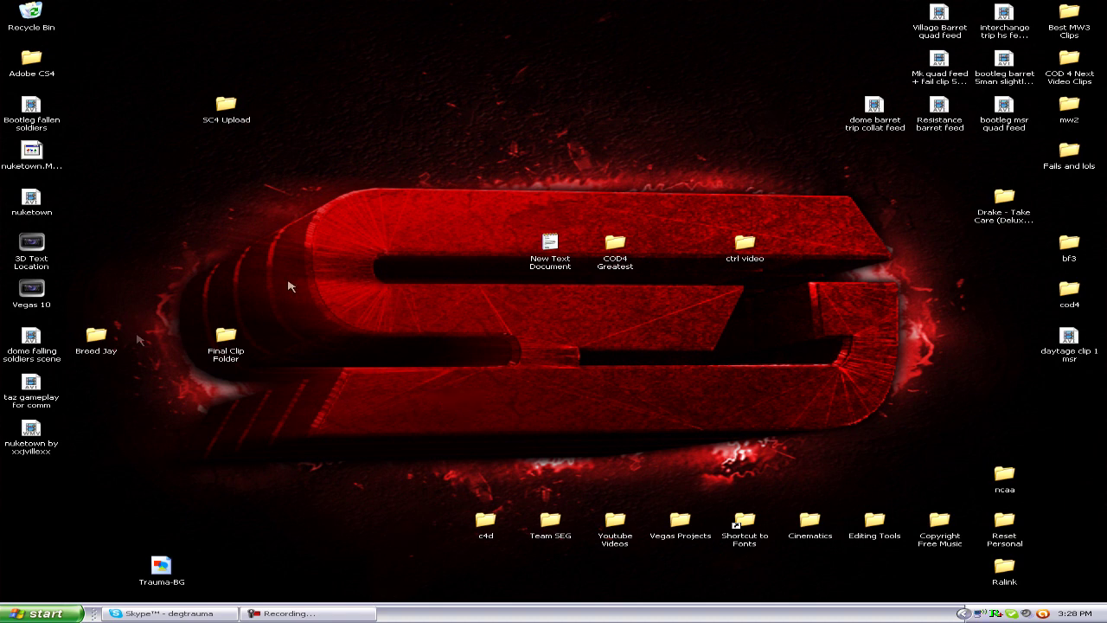
{"action": "left_click", "coordinate": [35, 304]}
{"action": "right_click", "coordinate": [35, 305]}
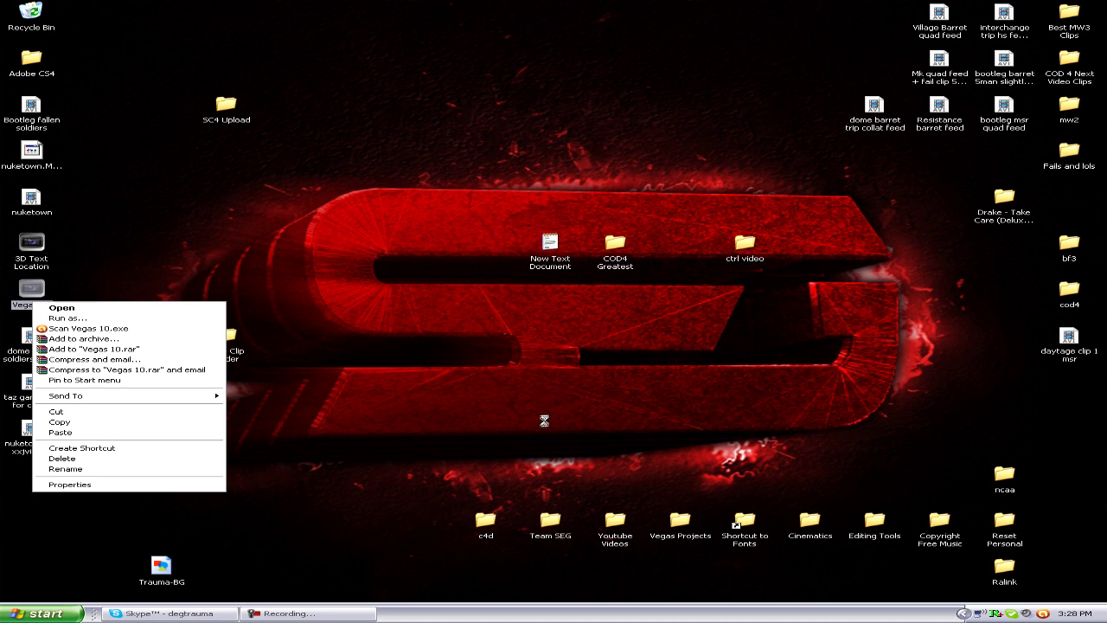
{"action": "left_click", "coordinate": [470, 422]}
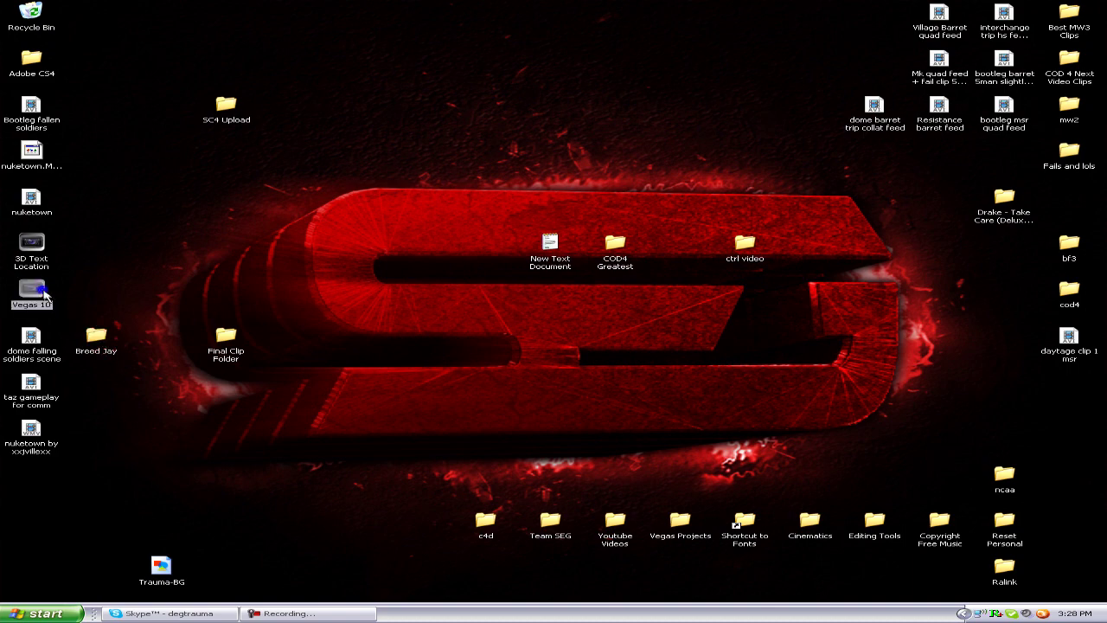
In the Vegas 10 shortcut's Properties, enable Windows 95 compatibility mode, apply it and close
{"action": "right_click", "coordinate": [43, 295]}
{"action": "left_click", "coordinate": [68, 477]}
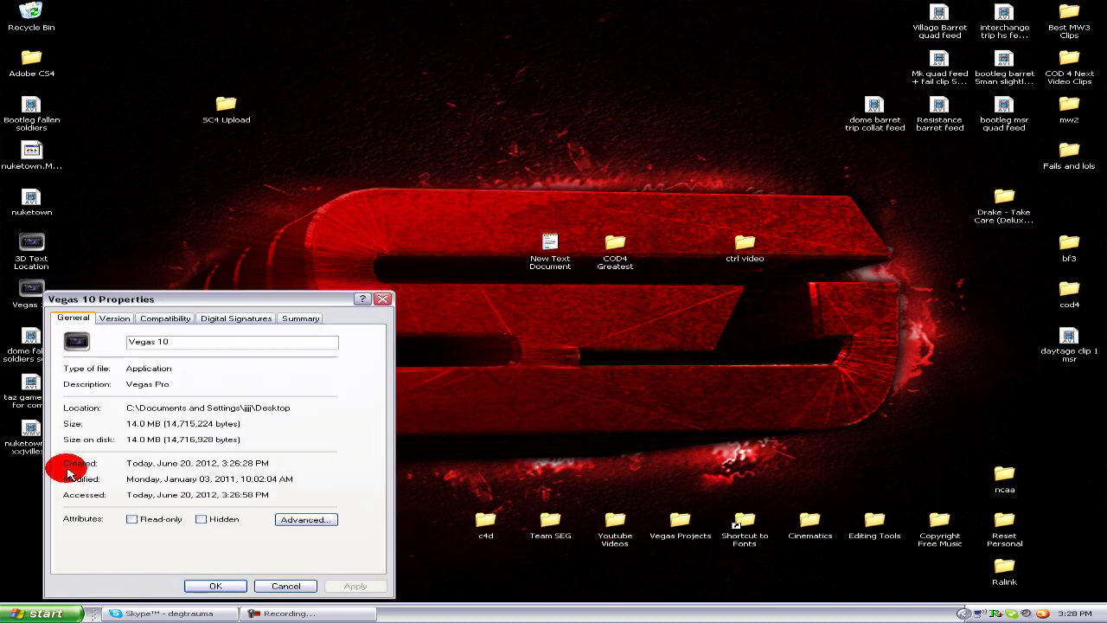
{"action": "left_click", "coordinate": [171, 319]}
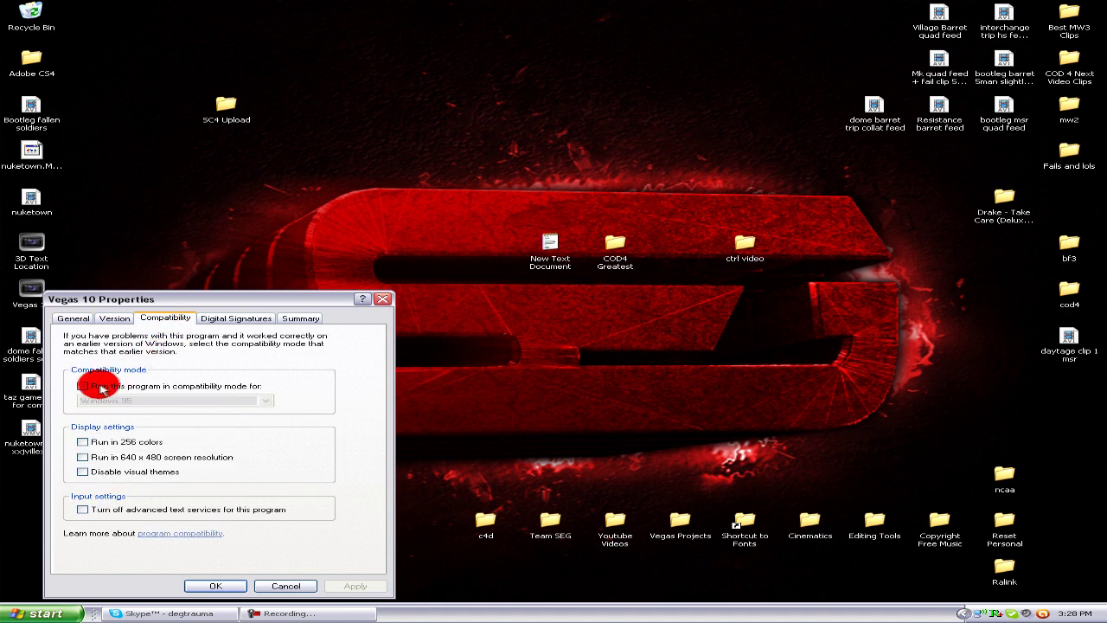
{"action": "left_click", "coordinate": [82, 386]}
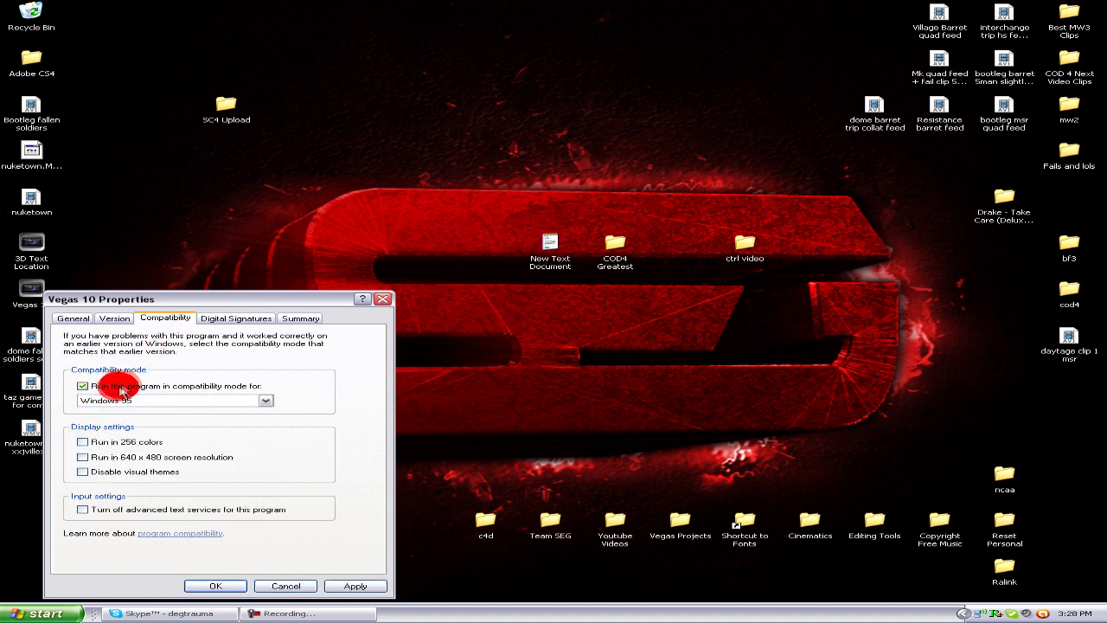
{"action": "left_click", "coordinate": [241, 403]}
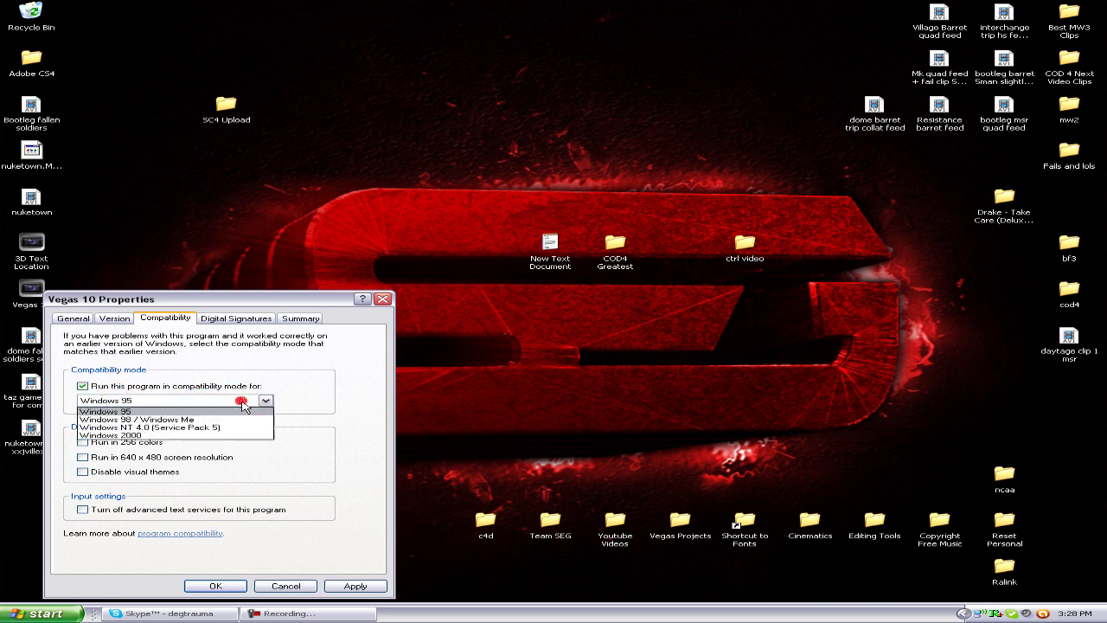
{"action": "left_click", "coordinate": [246, 406]}
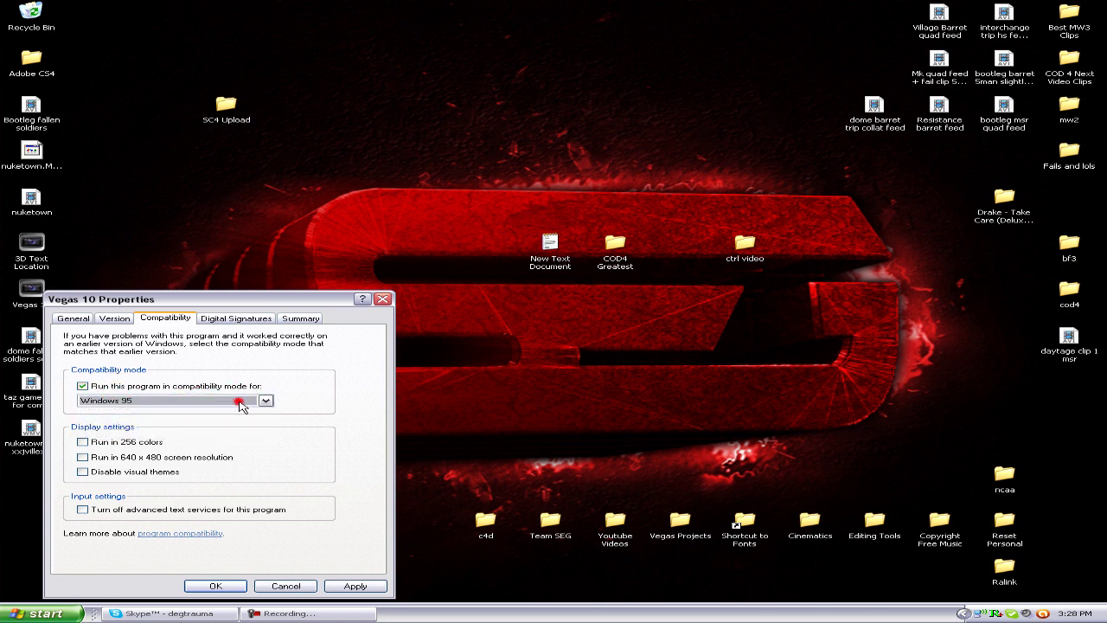
{"action": "left_click", "coordinate": [344, 588]}
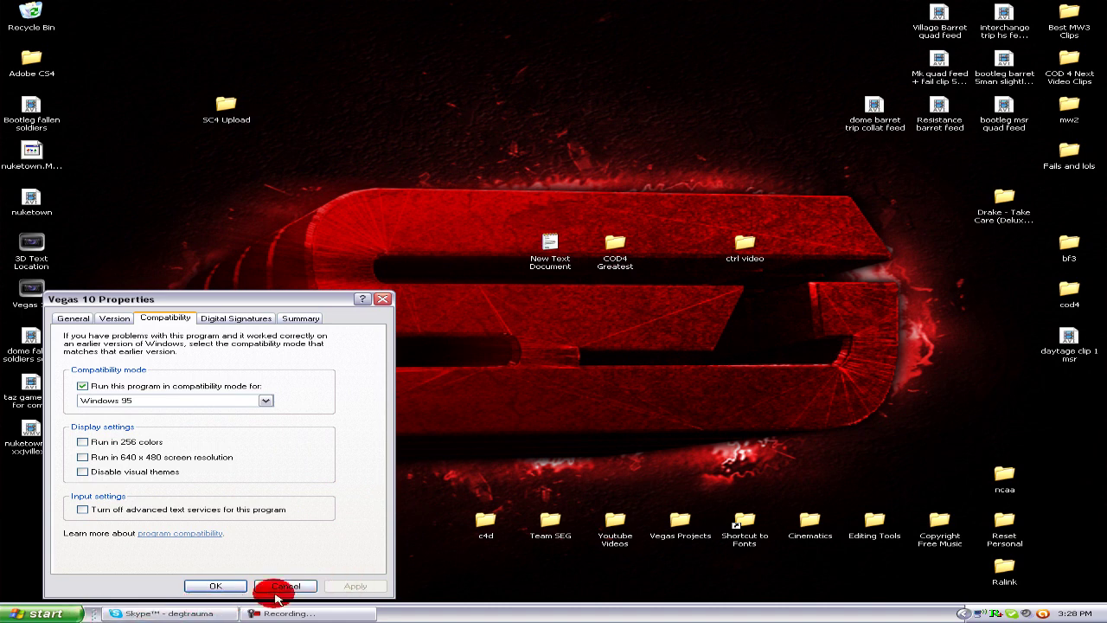
{"action": "left_click", "coordinate": [218, 586]}
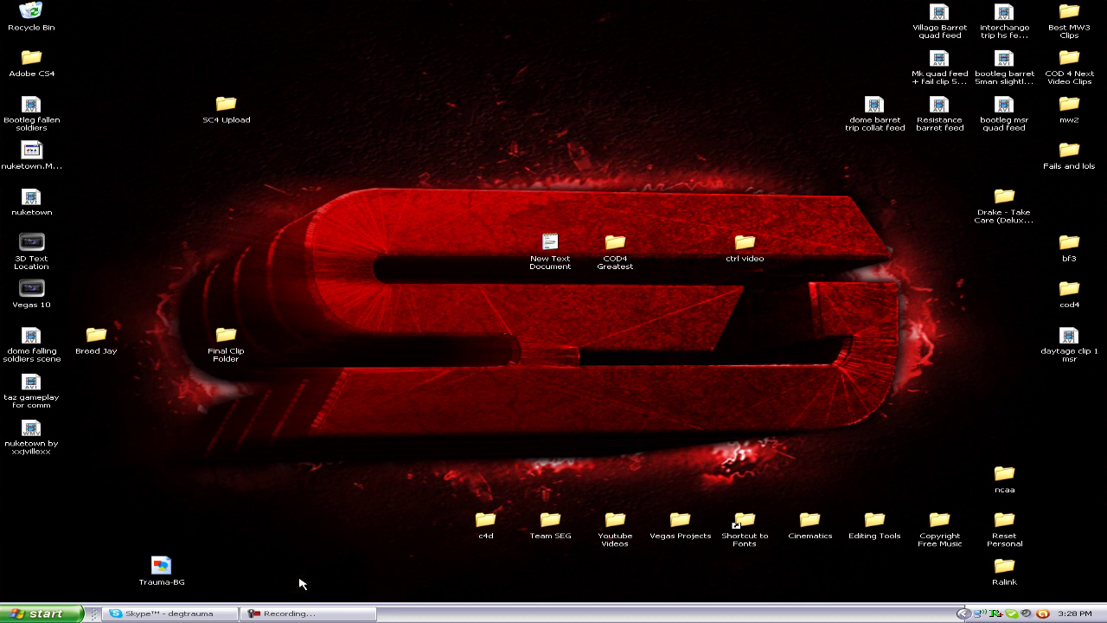
Browse through My Computer to C:\Program Files\Sony\Vegas Pro 10.0
{"action": "left_click", "coordinate": [39, 613]}
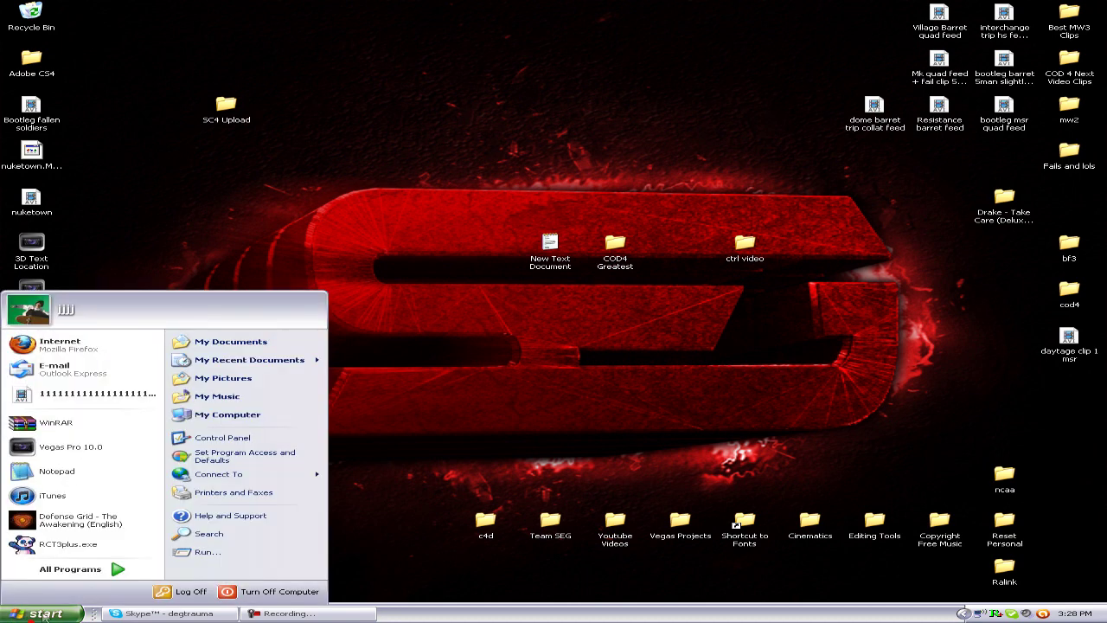
{"action": "left_click", "coordinate": [258, 421]}
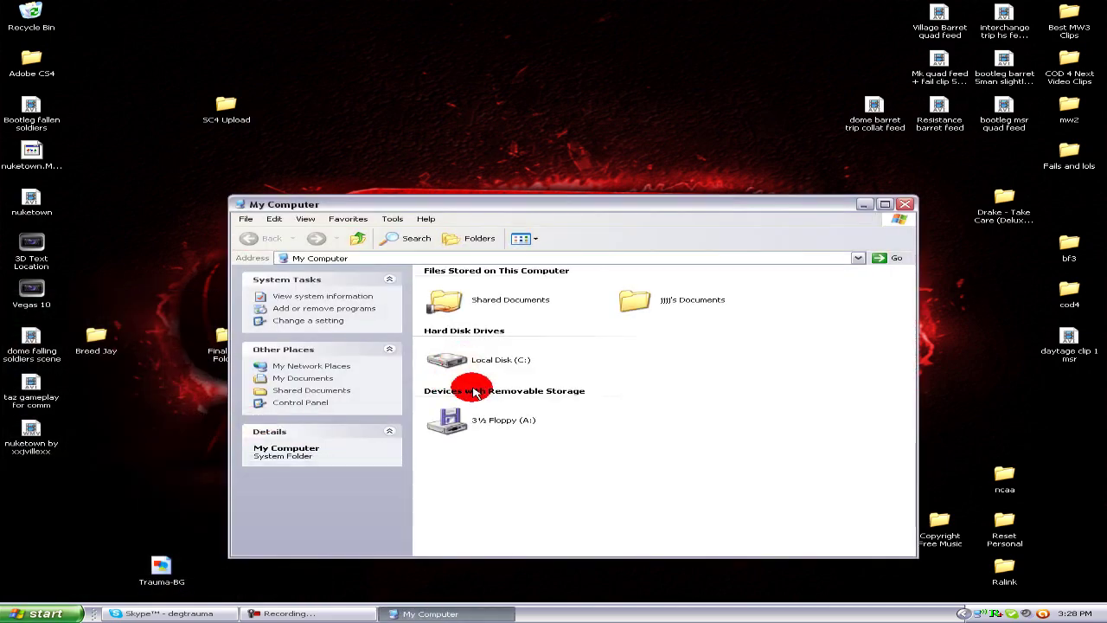
{"action": "double_click", "coordinate": [474, 350]}
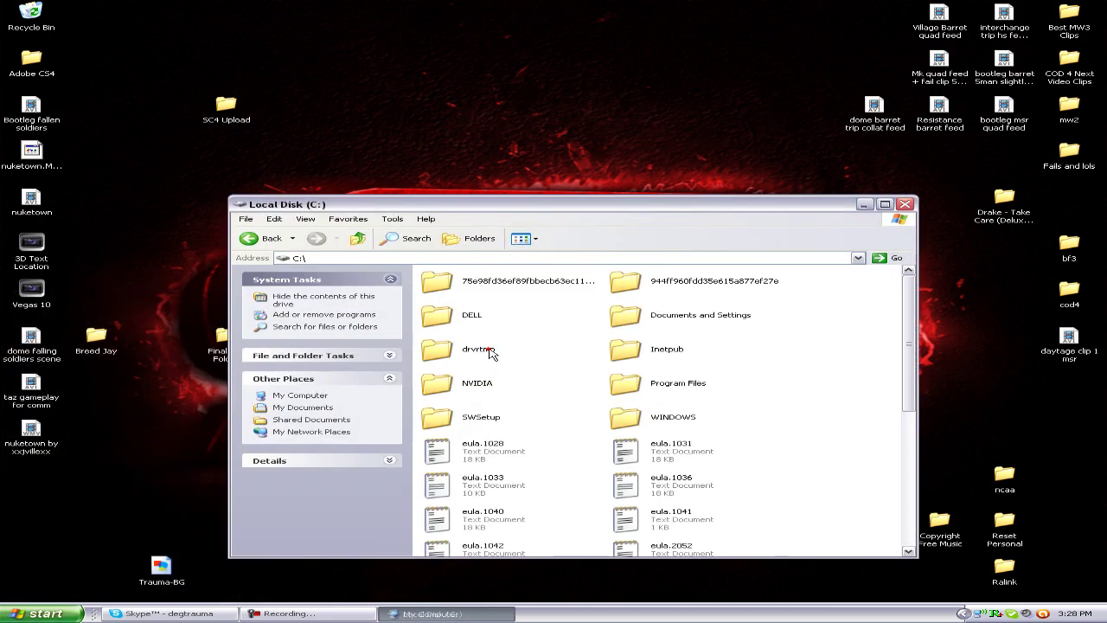
{"action": "double_click", "coordinate": [702, 386]}
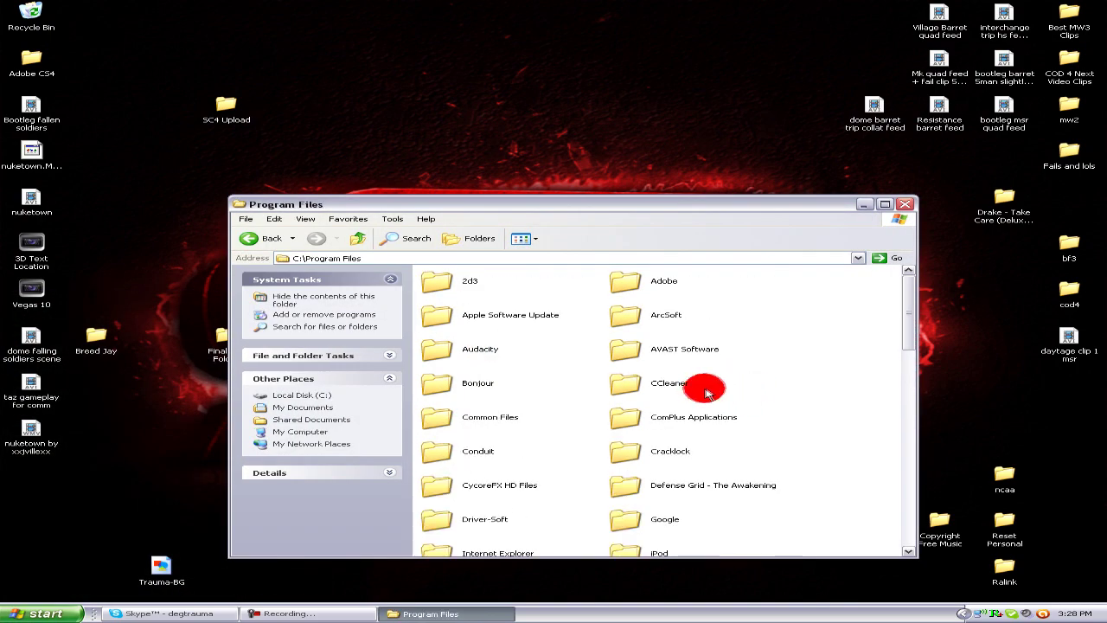
{"action": "scroll", "coordinate": [715, 391], "scroll_direction": "down", "scroll_amount": 2}
{"action": "scroll", "coordinate": [714, 391], "scroll_direction": "down", "scroll_amount": 10}
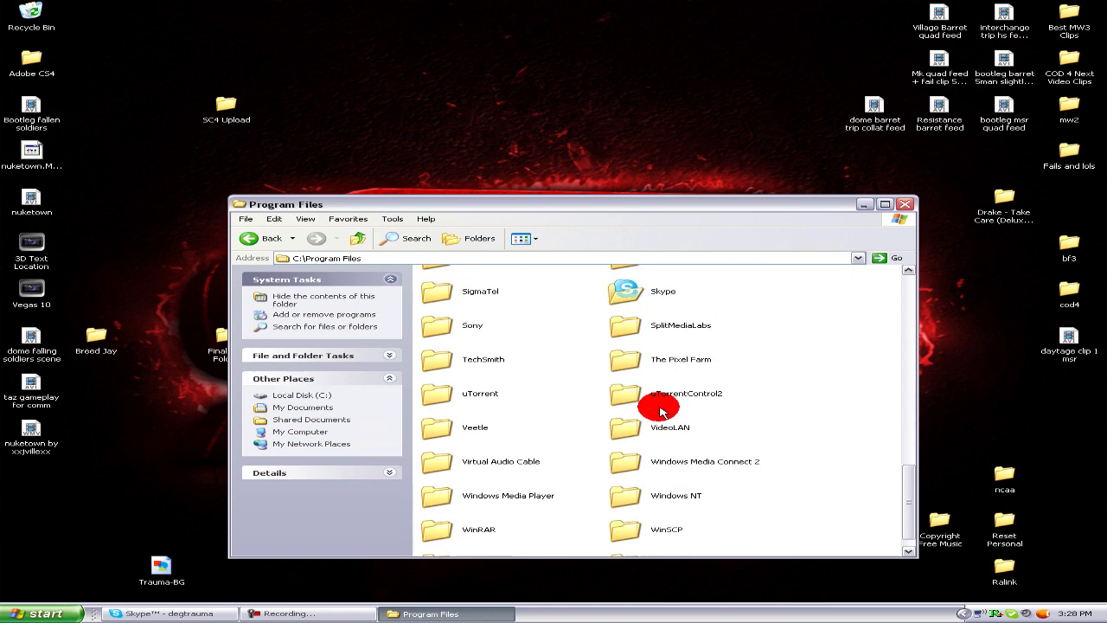
{"action": "double_click", "coordinate": [468, 327]}
{"action": "double_click", "coordinate": [692, 318]}
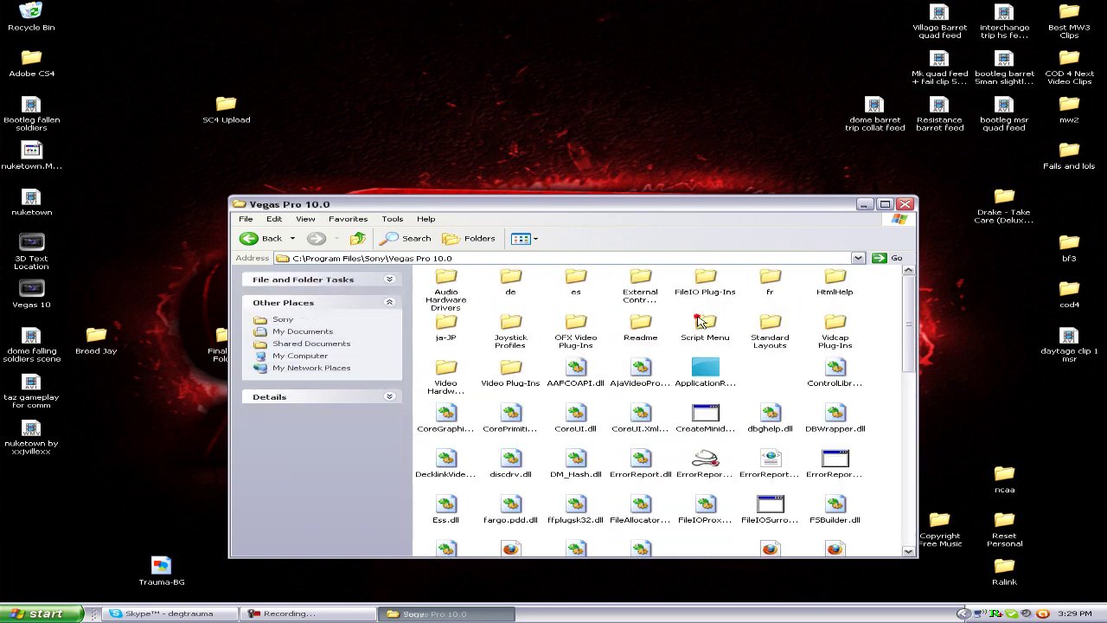
{"action": "scroll", "coordinate": [640, 409], "scroll_direction": "down", "scroll_amount": 3}
{"action": "scroll", "coordinate": [639, 400], "scroll_direction": "down", "scroll_amount": 5}
Set vegas100.exe to run in Windows 95 compatibility mode, confirm, and close the folder window
{"action": "right_click", "coordinate": [519, 439]}
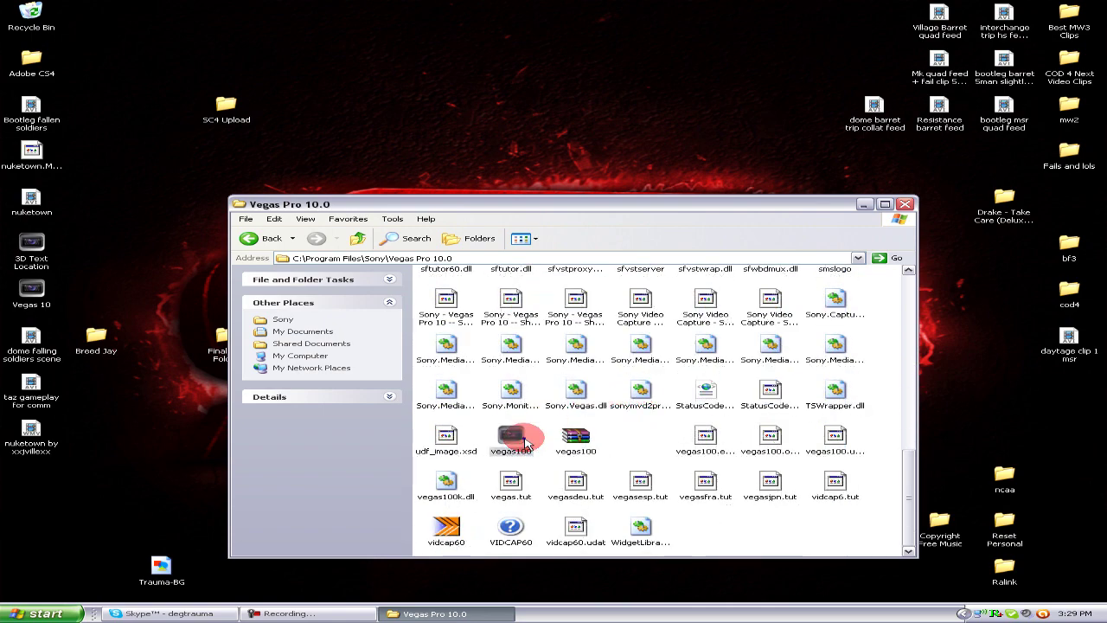
{"action": "left_click", "coordinate": [550, 431]}
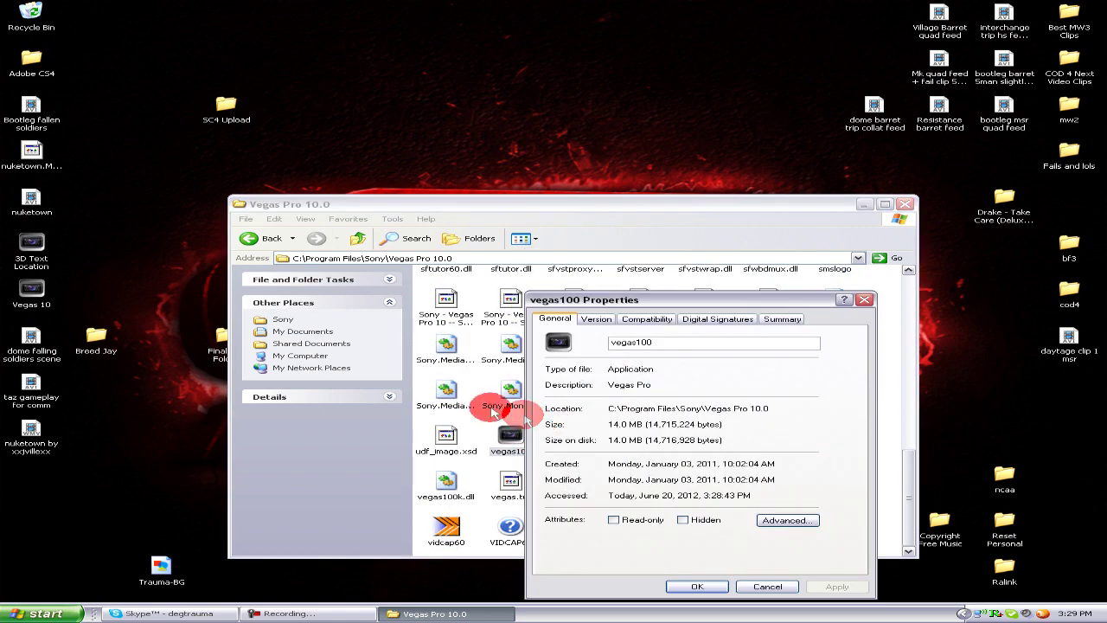
{"action": "left_click", "coordinate": [647, 318]}
{"action": "left_click", "coordinate": [588, 385]}
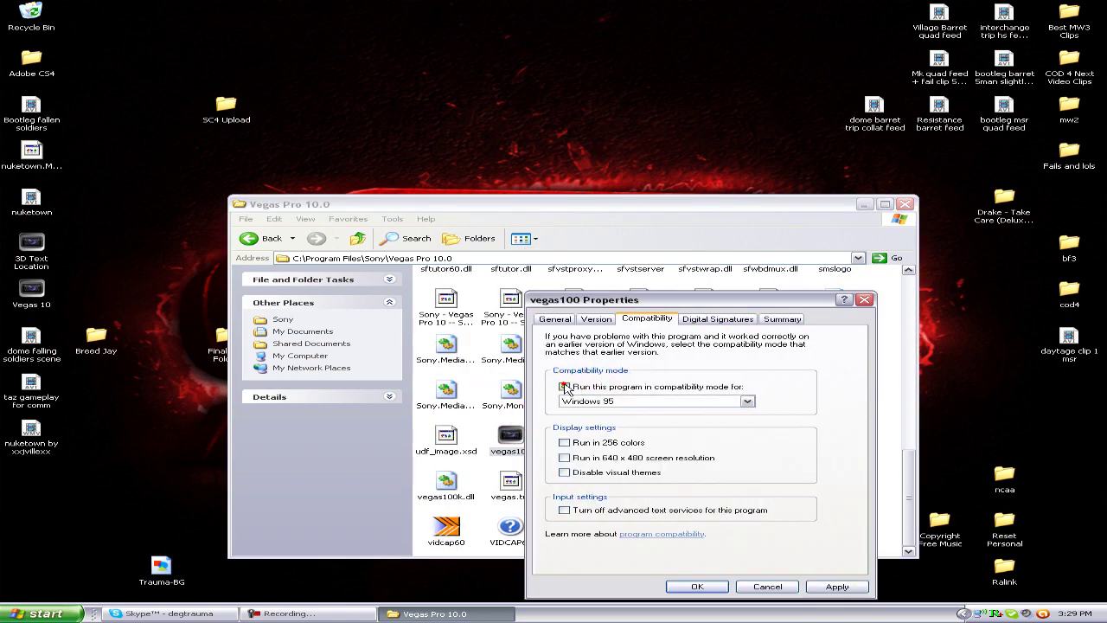
{"action": "left_click", "coordinate": [699, 586]}
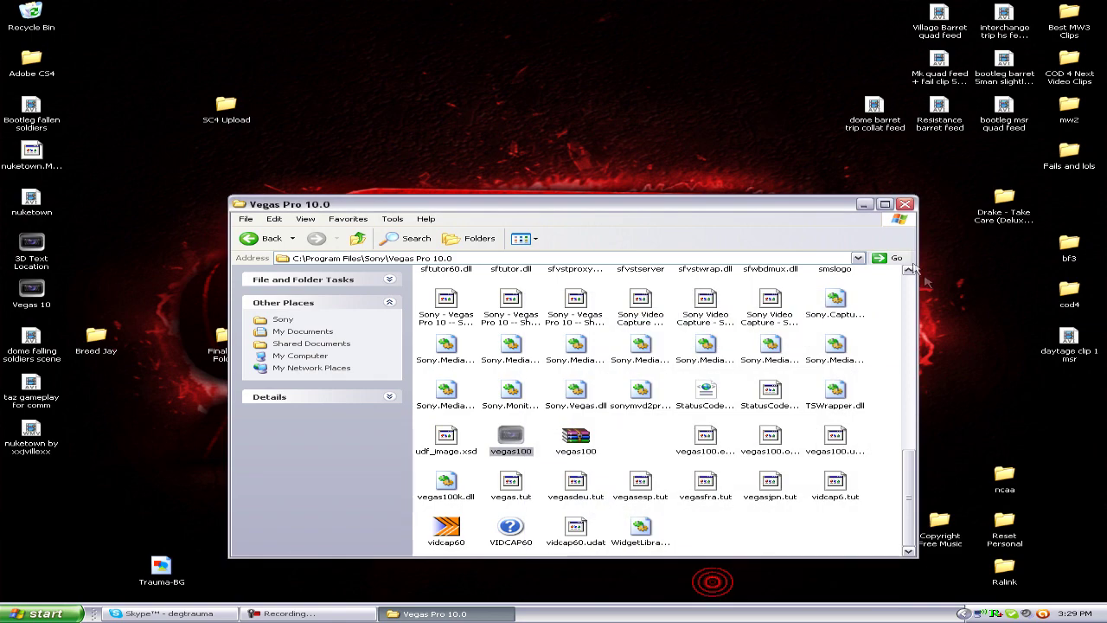
{"action": "left_click", "coordinate": [906, 204]}
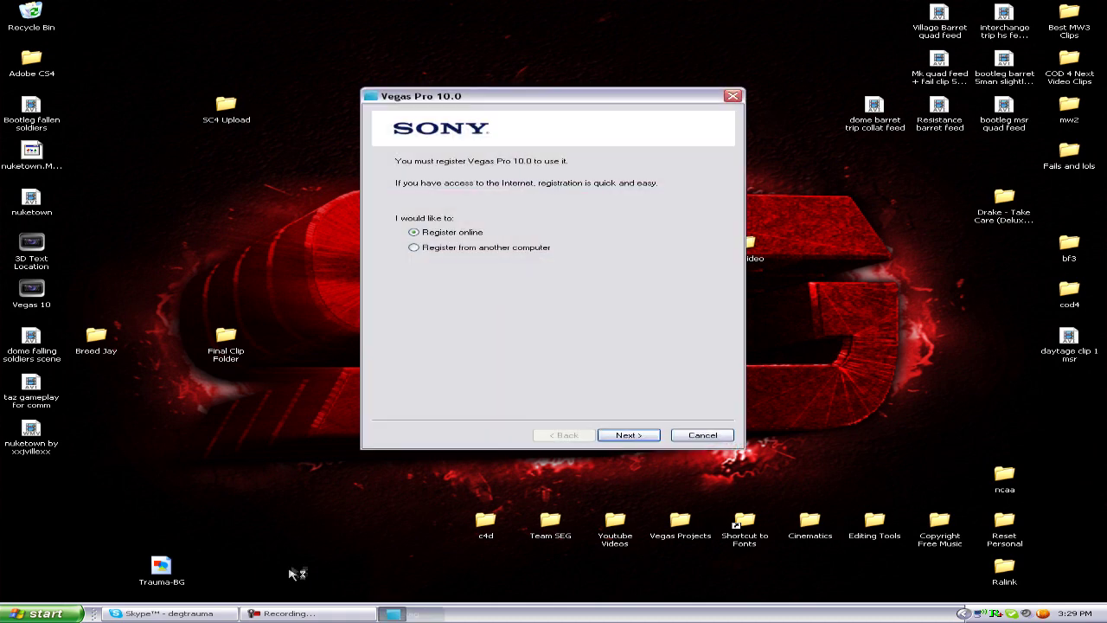
Cancel the Vegas Pro 10.0 registration and confirm with Yes
{"action": "left_click", "coordinate": [705, 435]}
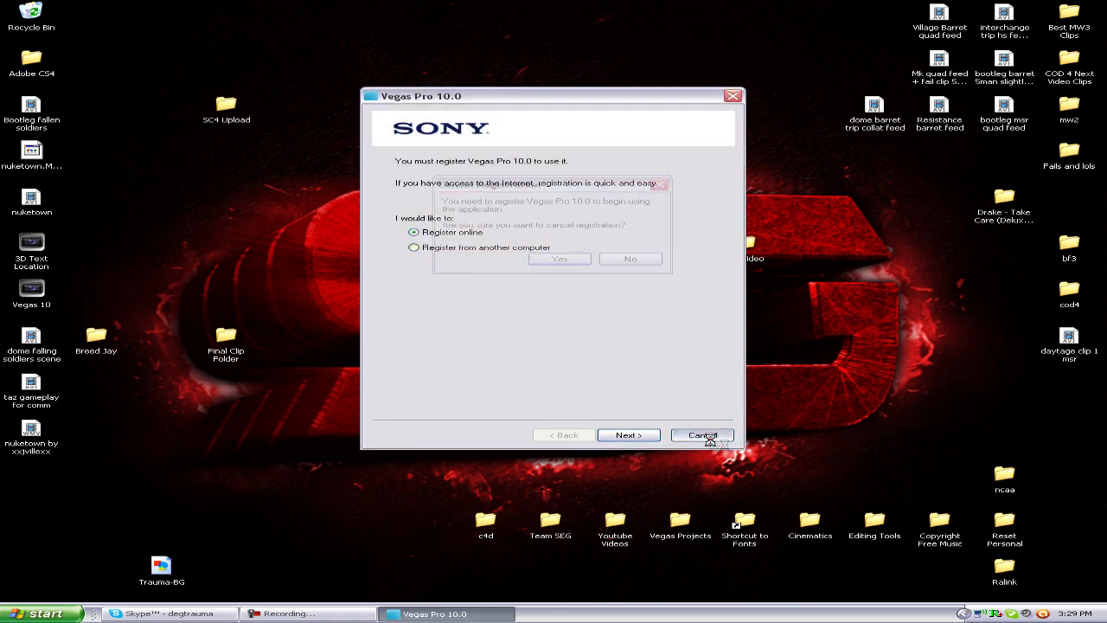
{"action": "left_click", "coordinate": [559, 259]}
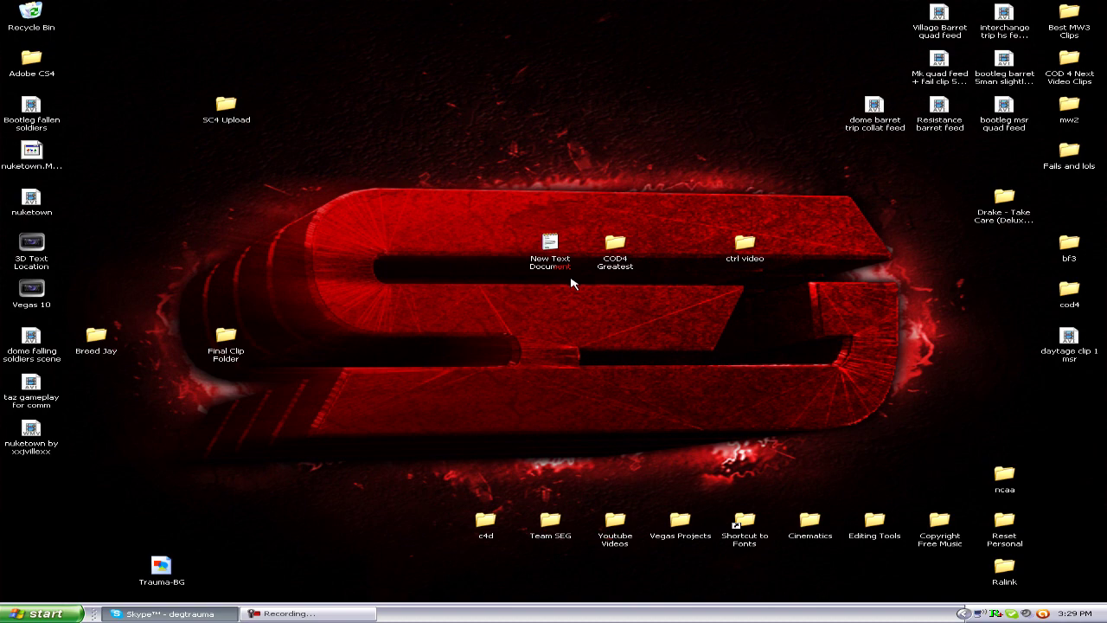
{"action": "left_click", "coordinate": [30, 614]}
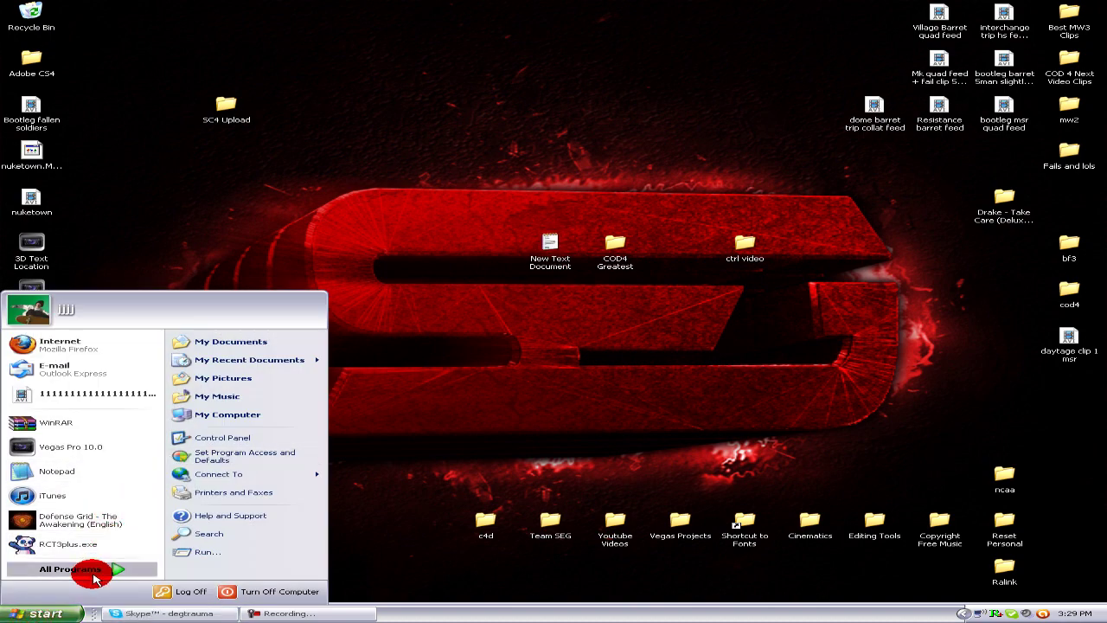
{"action": "left_click", "coordinate": [95, 571]}
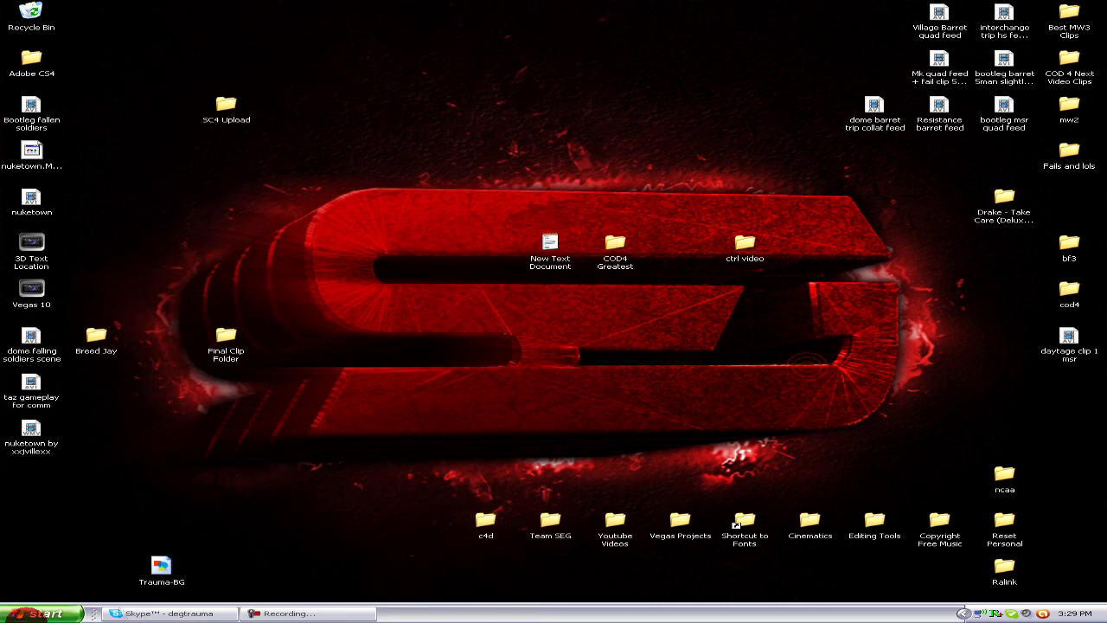
{"action": "left_click", "coordinate": [30, 613]}
{"action": "left_click", "coordinate": [238, 441]}
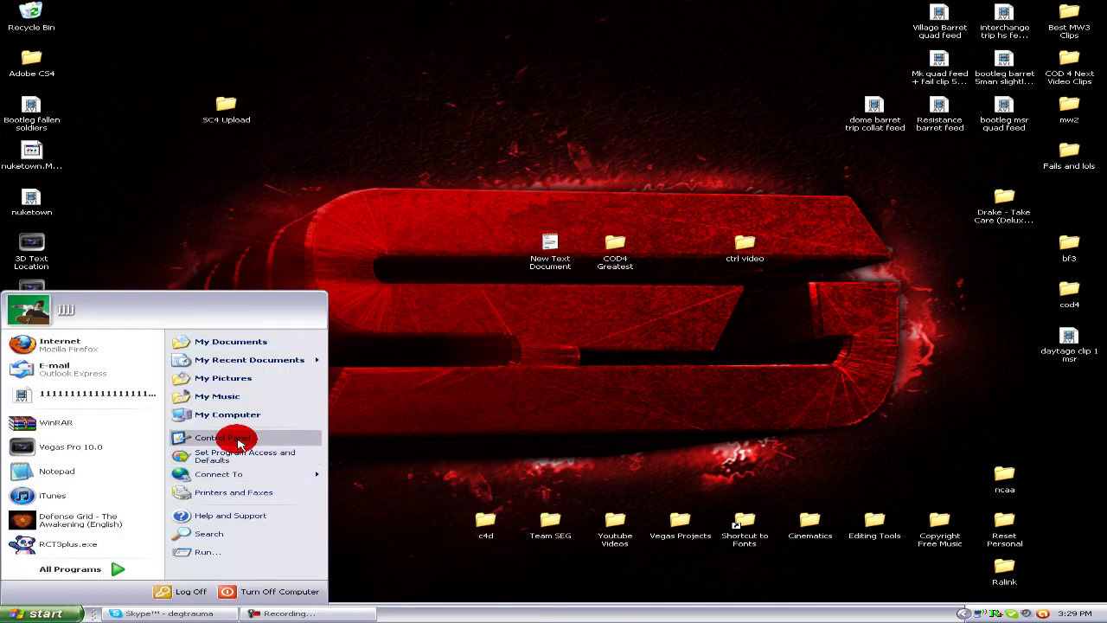
{"action": "left_click", "coordinate": [872, 383]}
{"action": "left_click", "coordinate": [30, 613]}
{"action": "left_click", "coordinate": [242, 423]}
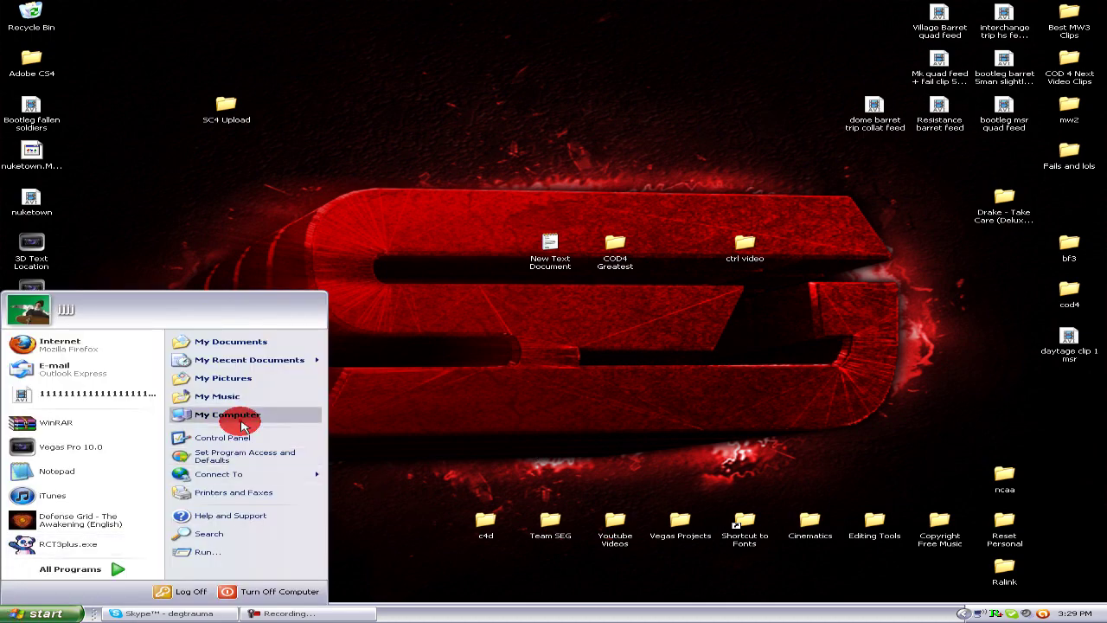
{"action": "double_click", "coordinate": [458, 357]}
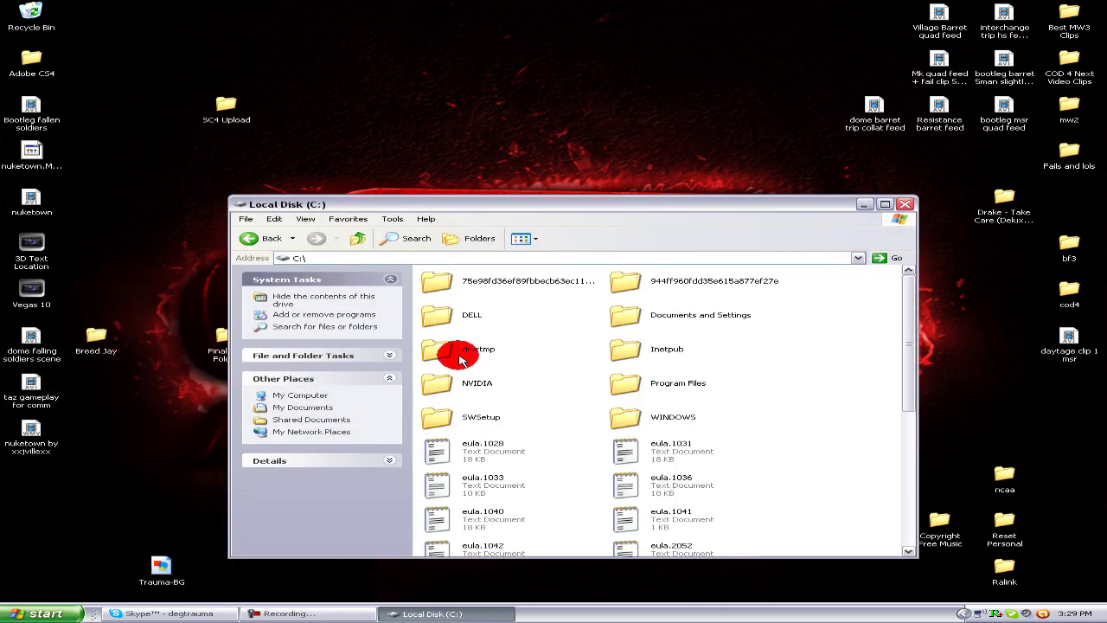
{"action": "double_click", "coordinate": [623, 383]}
{"action": "scroll", "coordinate": [606, 385], "scroll_direction": "down", "scroll_amount": 5}
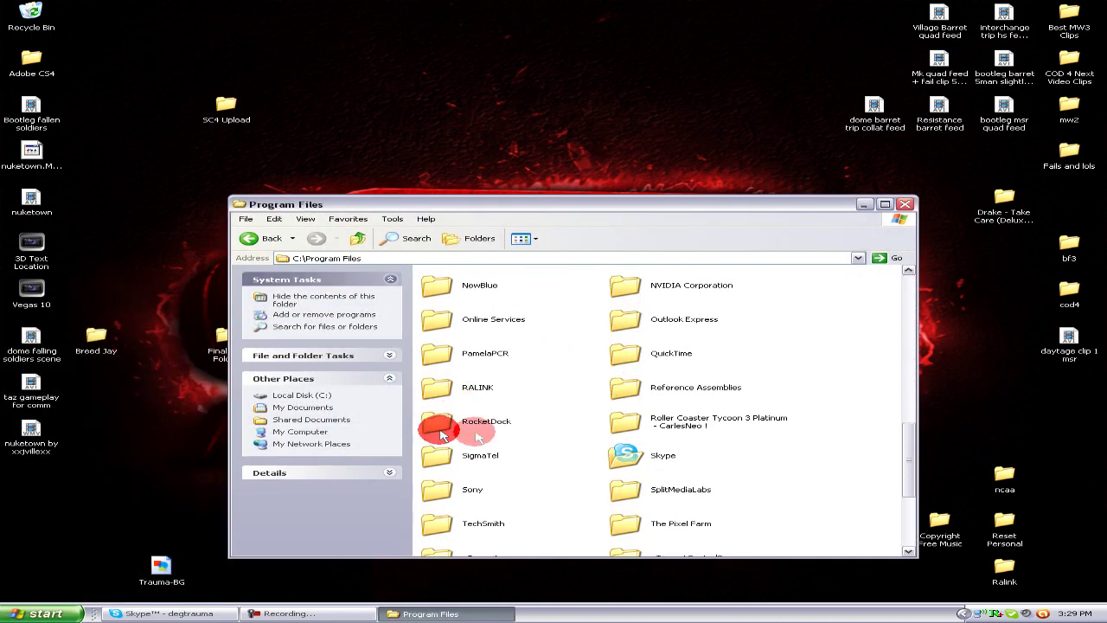
{"action": "scroll", "coordinate": [510, 510], "scroll_direction": "down", "scroll_amount": 3}
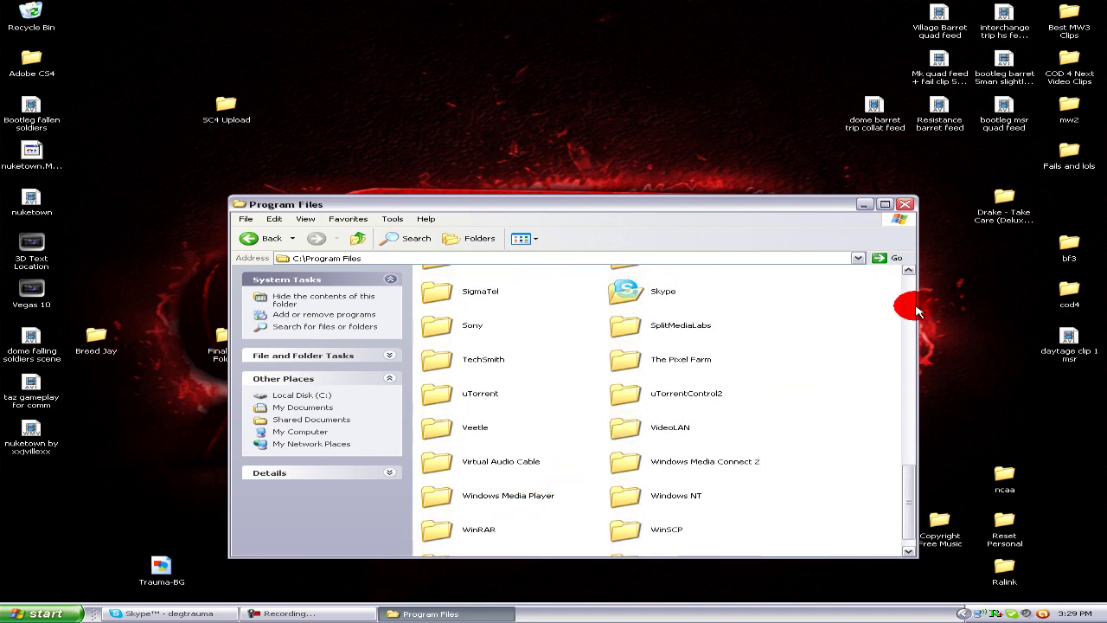
{"action": "scroll", "coordinate": [877, 303], "scroll_direction": "up", "scroll_amount": 10}
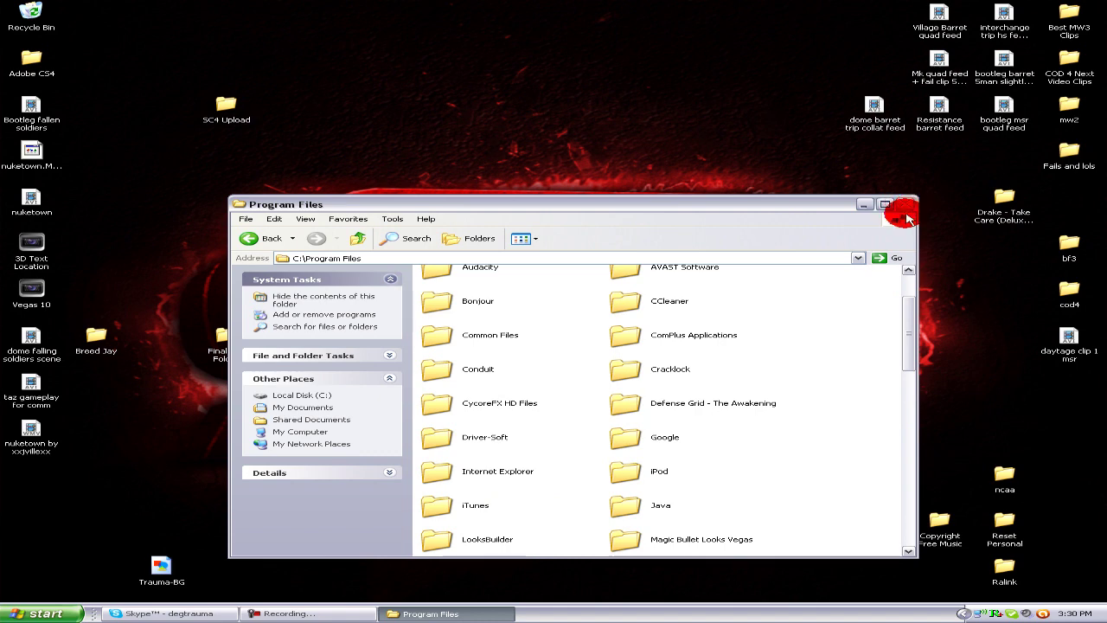
{"action": "left_click", "coordinate": [906, 205]}
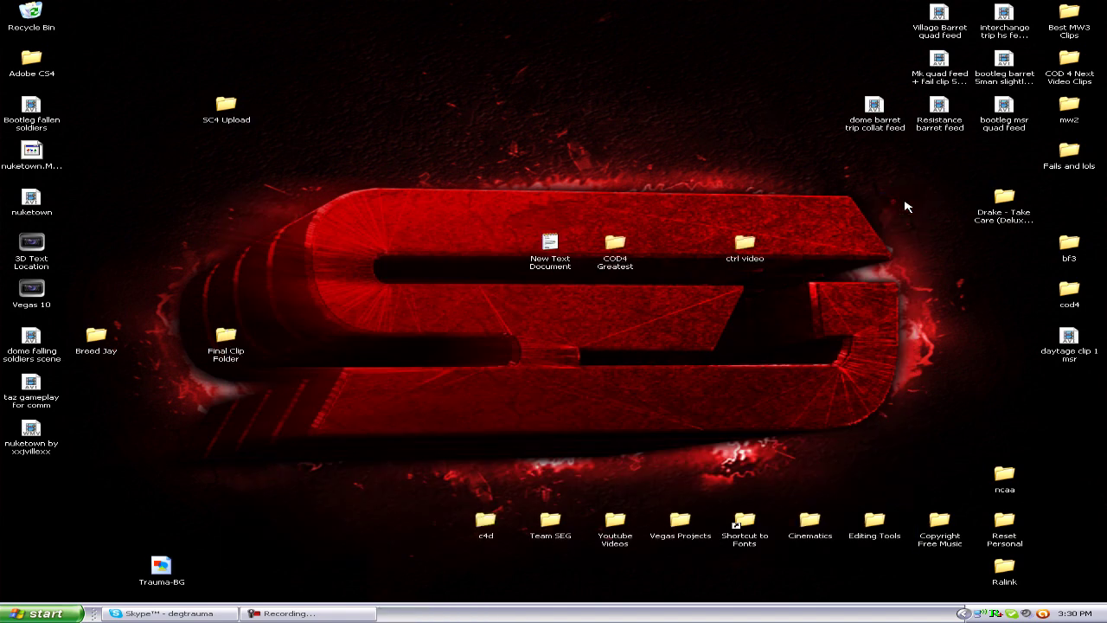